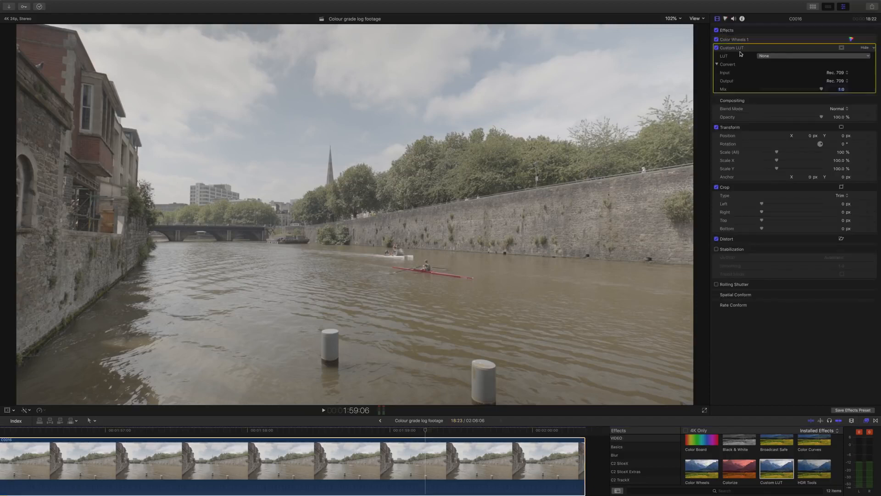
- Apply the SLOG2 to rec709 LUT to the river clip's Custom LUT effect and reduce its mix to about 0.8
click(777, 56)
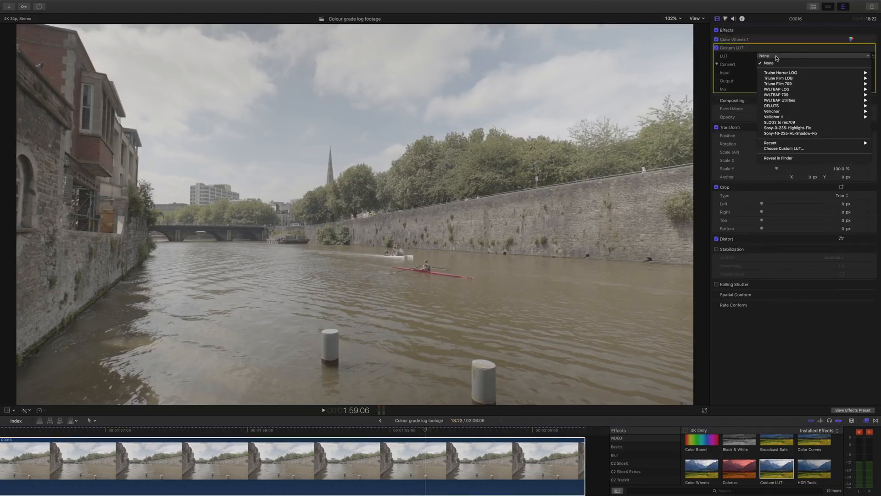
click(778, 123)
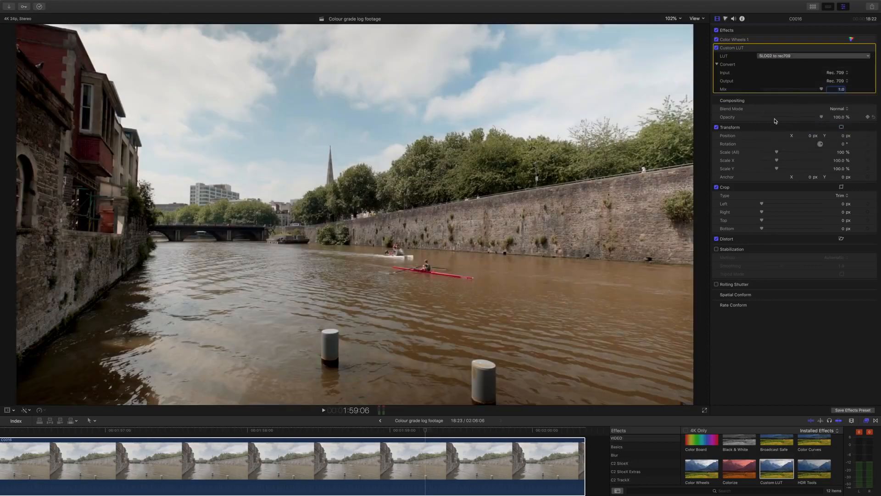
click(851, 40)
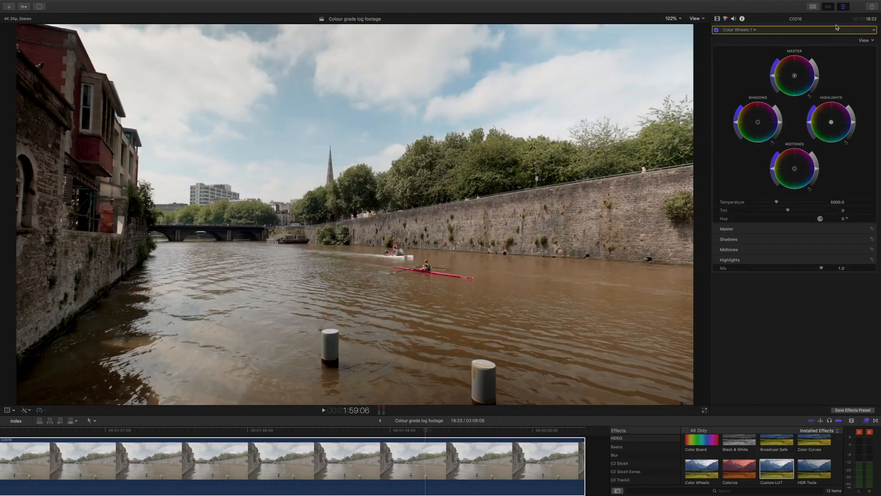
click(717, 19)
mouse_move(822, 89)
mouse_down()
mouse_move(747, 92)
mouse_move(833, 93)
mouse_move(811, 93)
mouse_up()
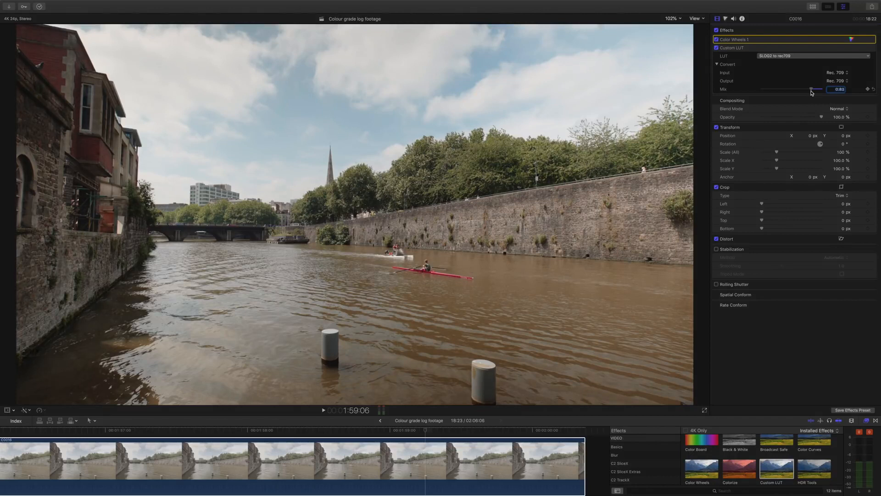
- Raise the master saturation slightly in the river clip's Color Wheels 1 correction and toggle the correction to compare
click(851, 39)
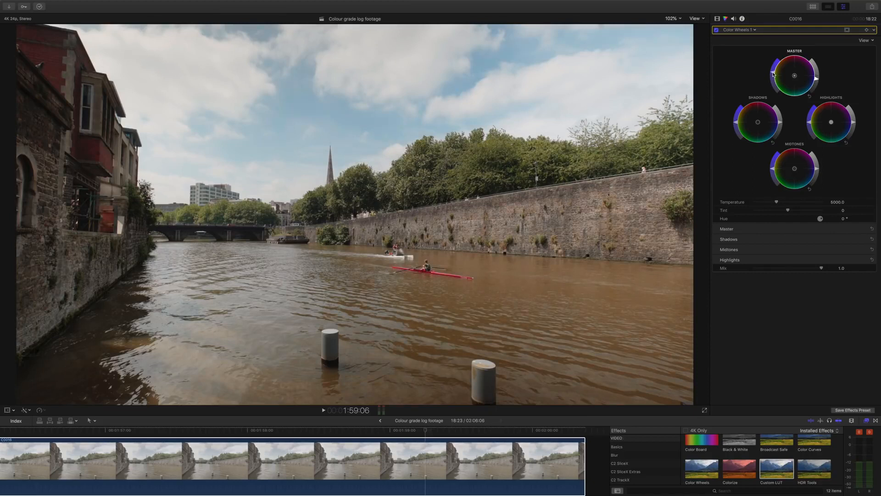
click(716, 31)
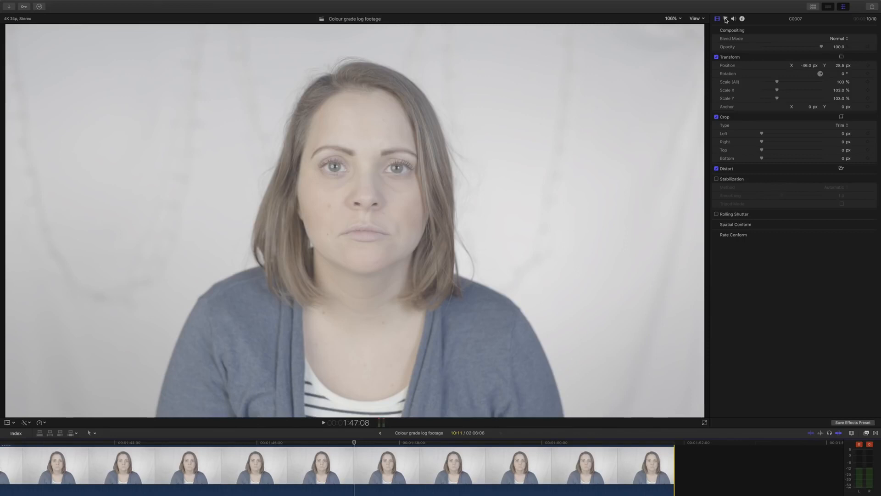
- Grade the portrait clip with color wheels: lower master, midtone and shadow brightness, raise the highlights and boost midtone saturation
click(726, 20)
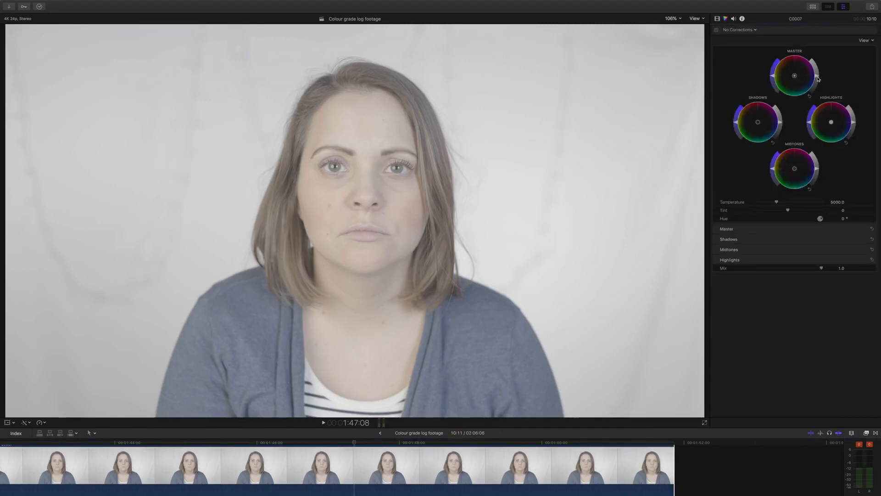
drag(817, 79, 818, 81)
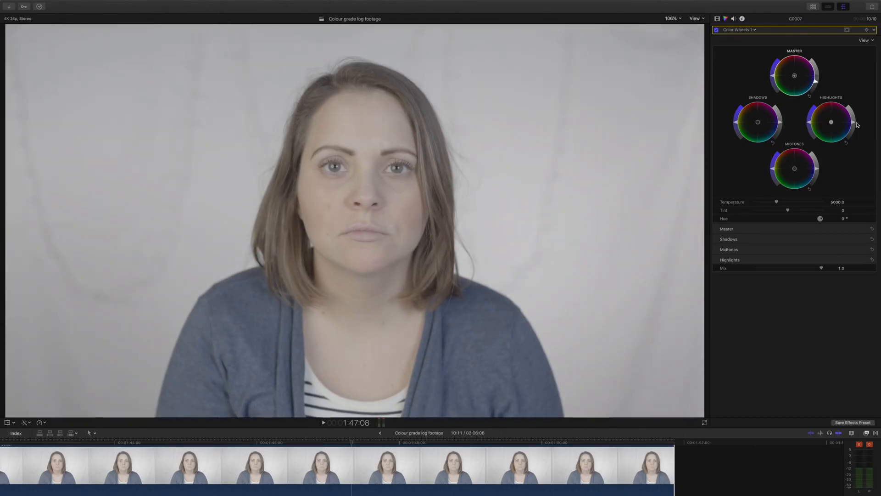
drag(854, 123, 854, 114)
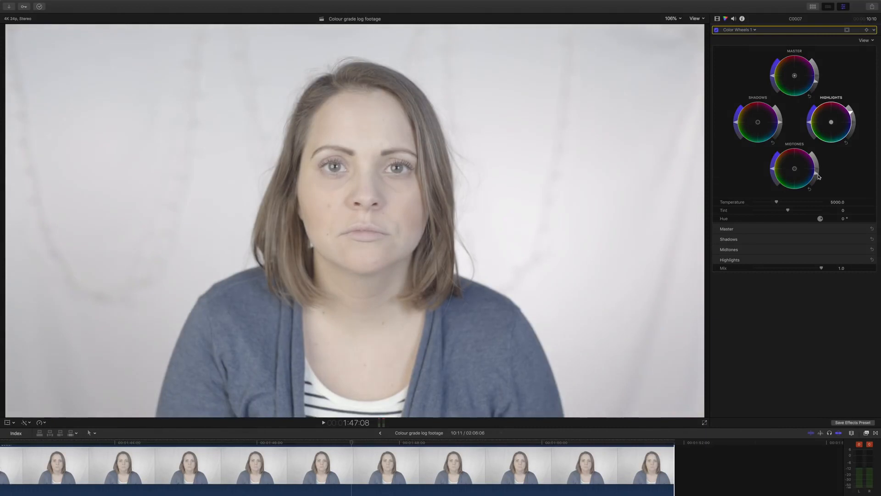
drag(819, 177, 812, 188)
drag(852, 113, 850, 110)
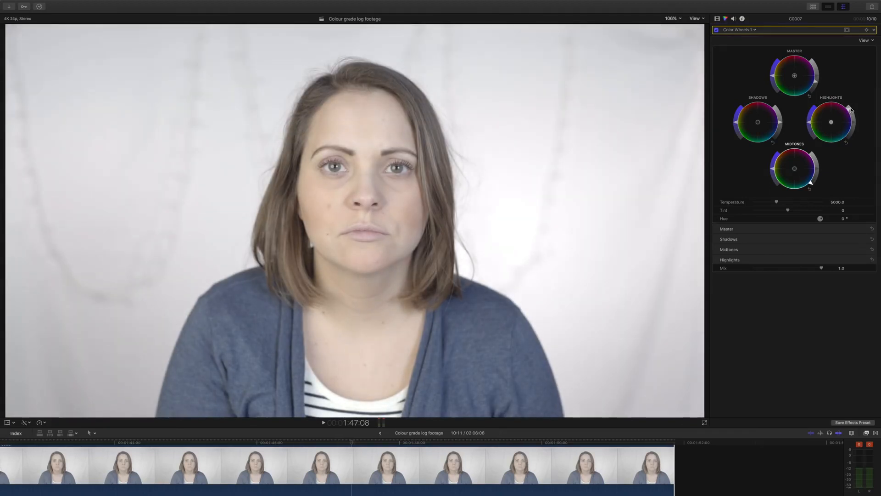
click(851, 109)
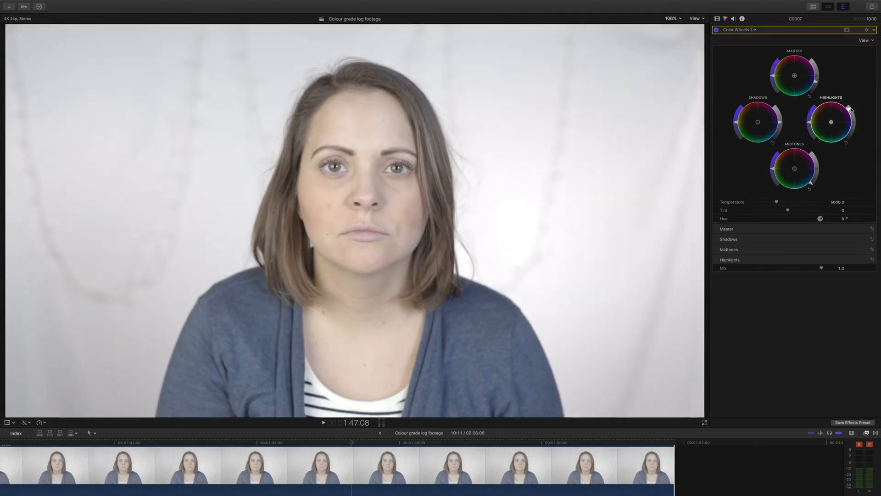
click(781, 129)
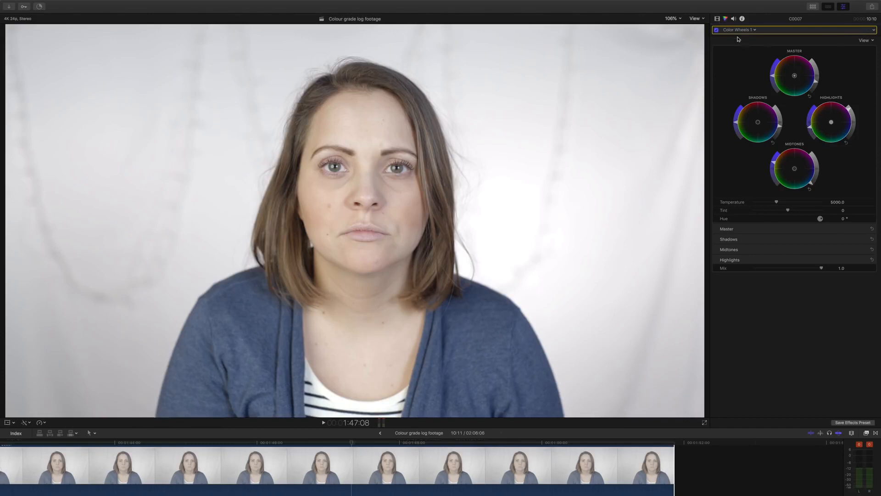
- Add a Color Curves correction to the portrait clip and place seven control points along its luma curve
click(755, 30)
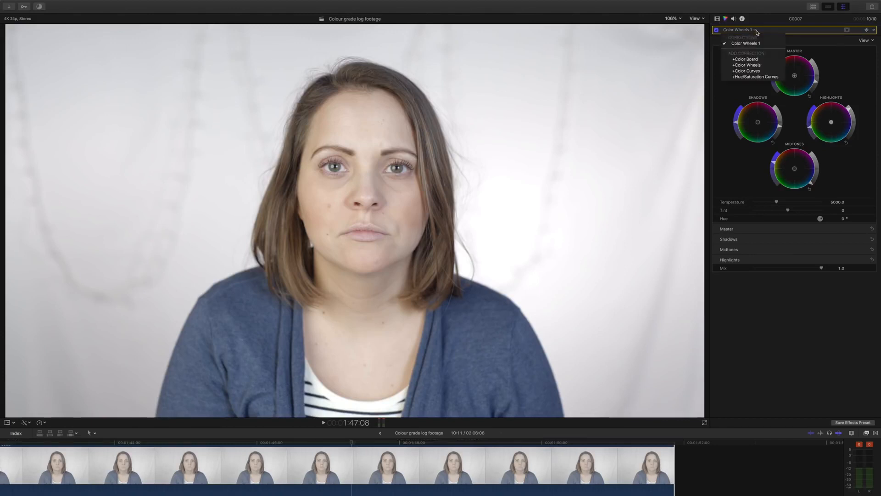
click(754, 72)
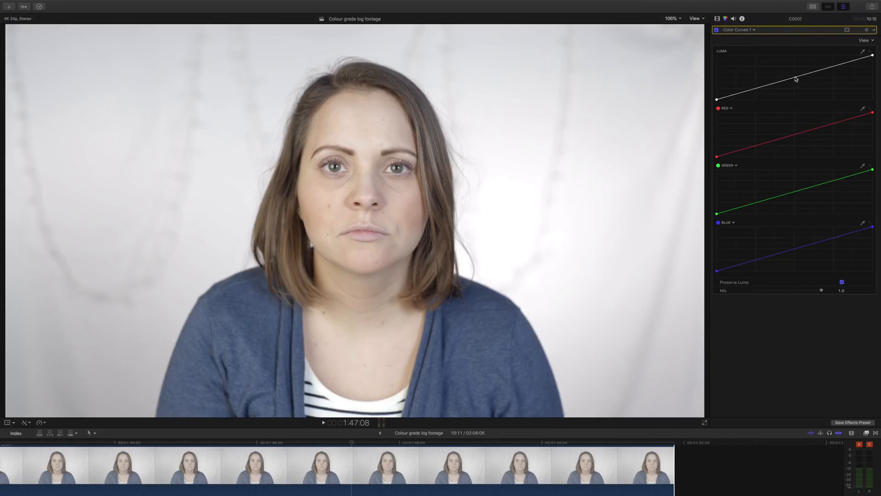
click(795, 77)
click(833, 66)
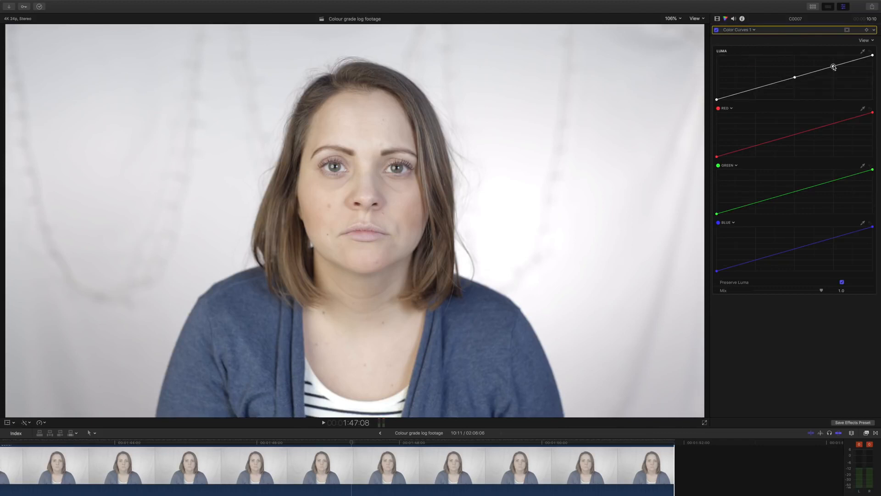
click(756, 87)
click(851, 61)
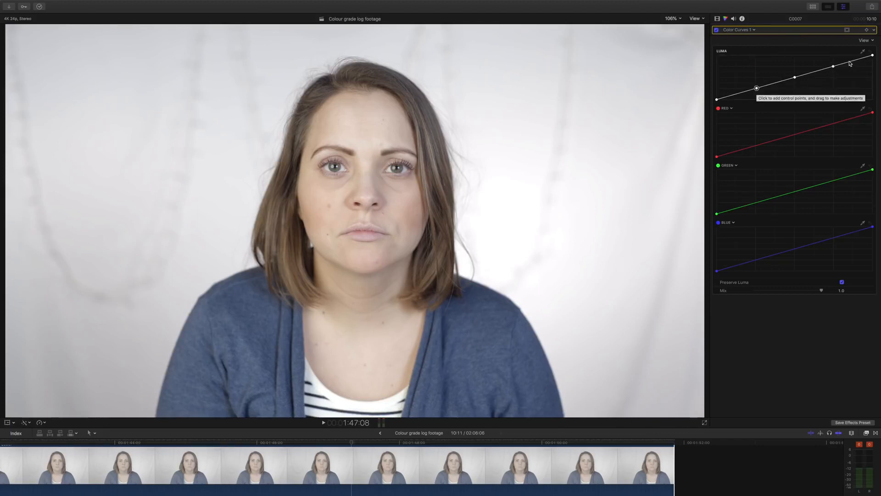
click(812, 72)
click(777, 82)
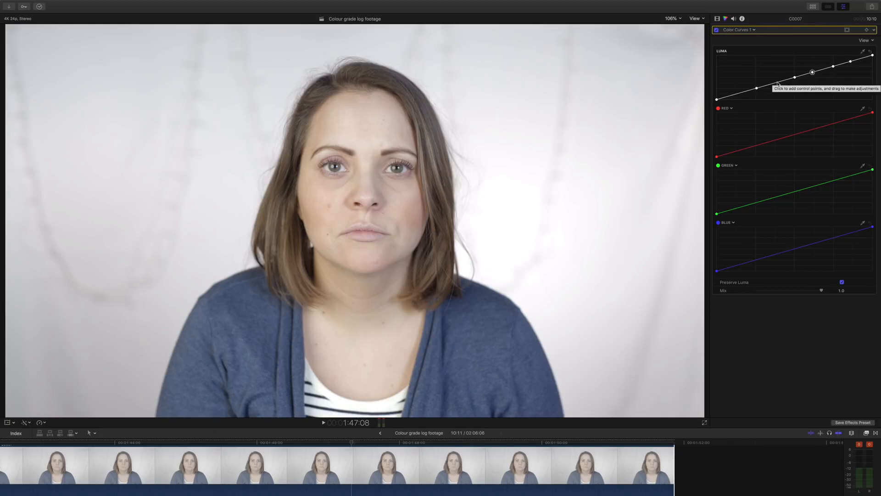
click(739, 92)
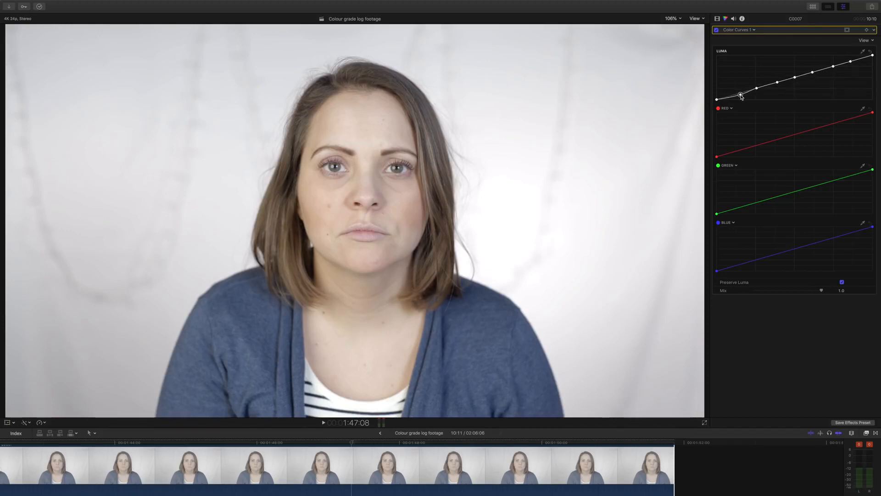
- Shape the luma curve into a gentle S by lowering its shadow and lower midtone points and raising its highlight points
drag(739, 93, 759, 92)
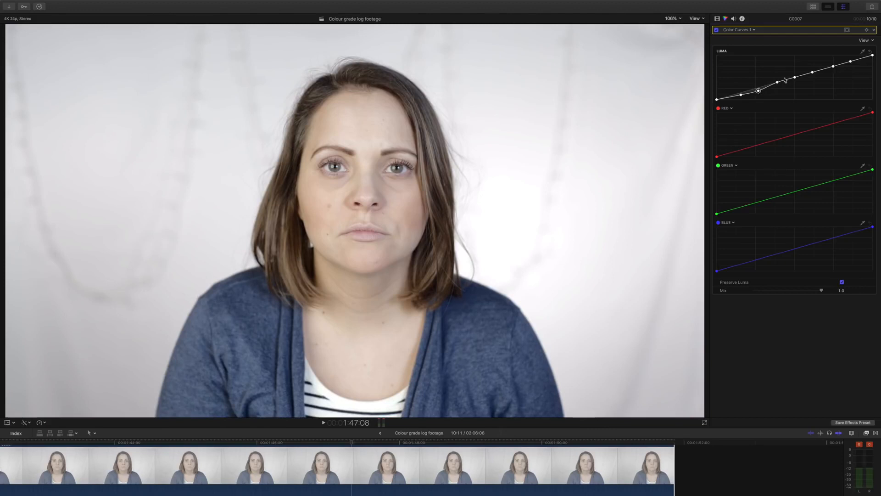
click(777, 83)
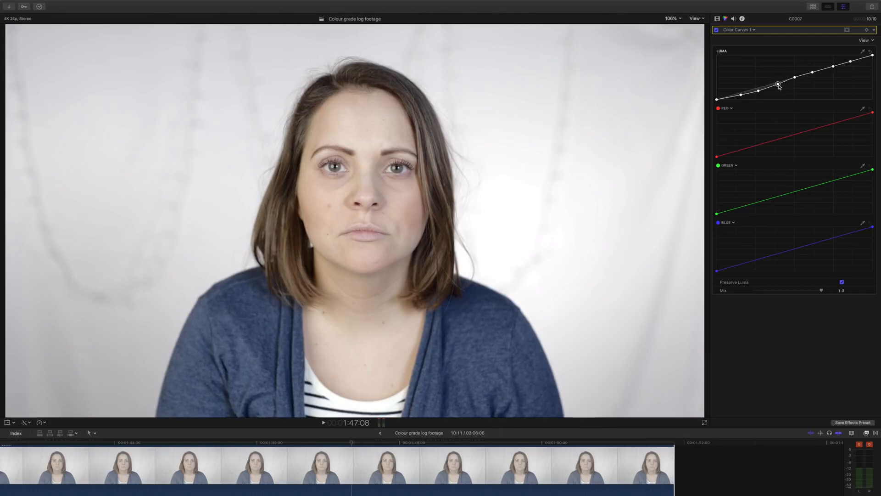
click(794, 78)
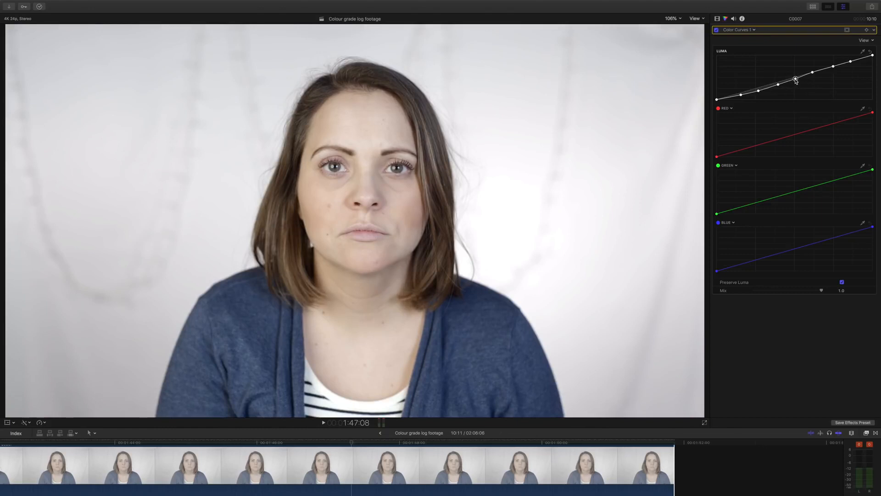
click(813, 73)
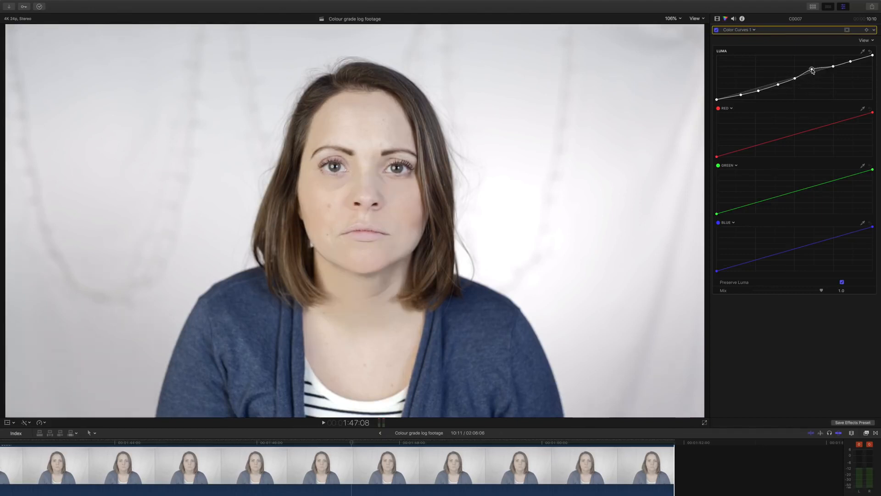
click(833, 65)
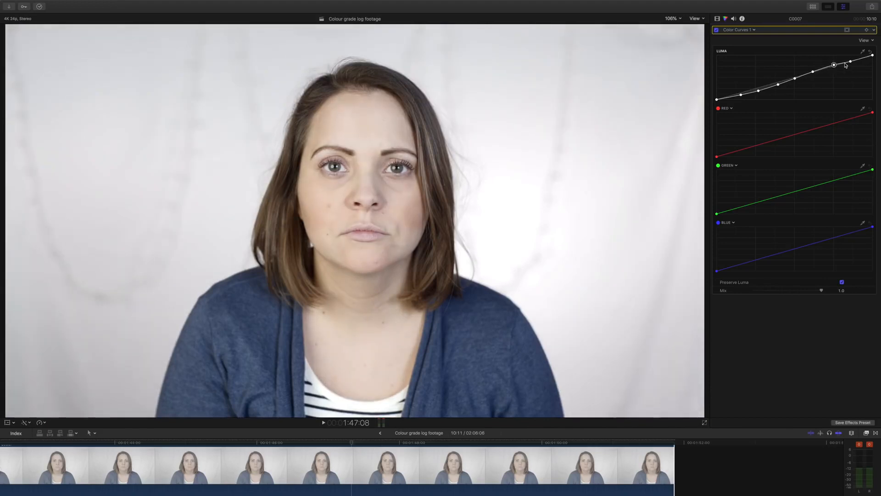
click(851, 61)
drag(851, 62, 851, 60)
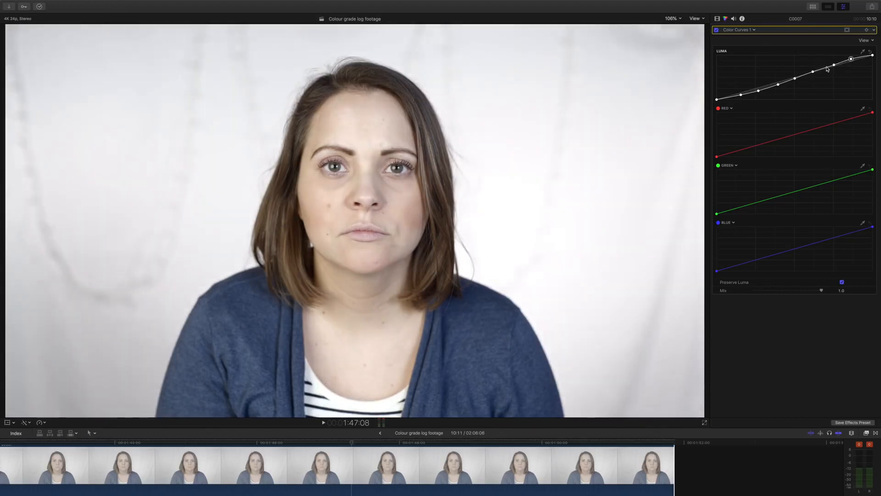
drag(741, 95, 742, 98)
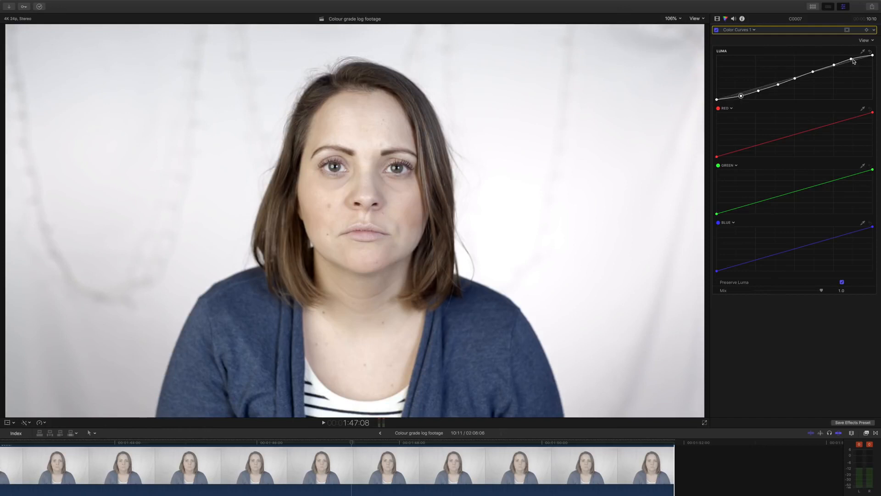
drag(857, 59, 861, 55)
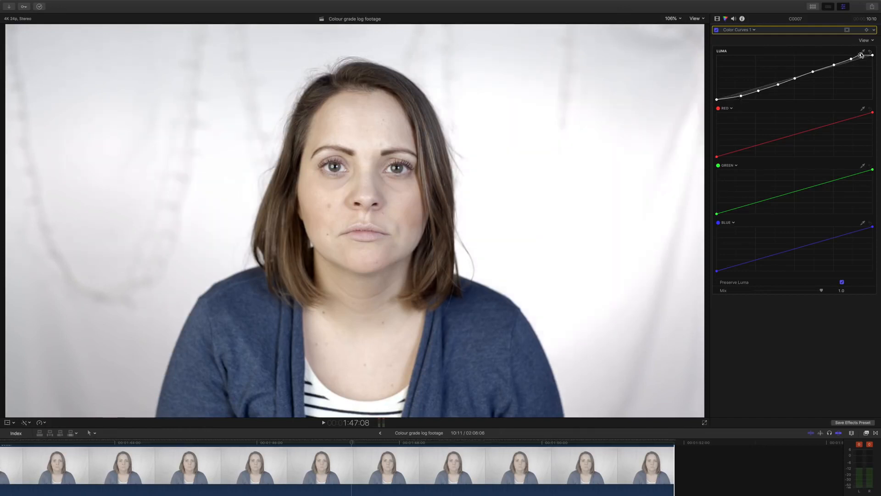
- Apply the Aspen LUT from the Vellichor set to the portrait clip's Custom LUT effect and reduce its mix to about 0.7
click(717, 19)
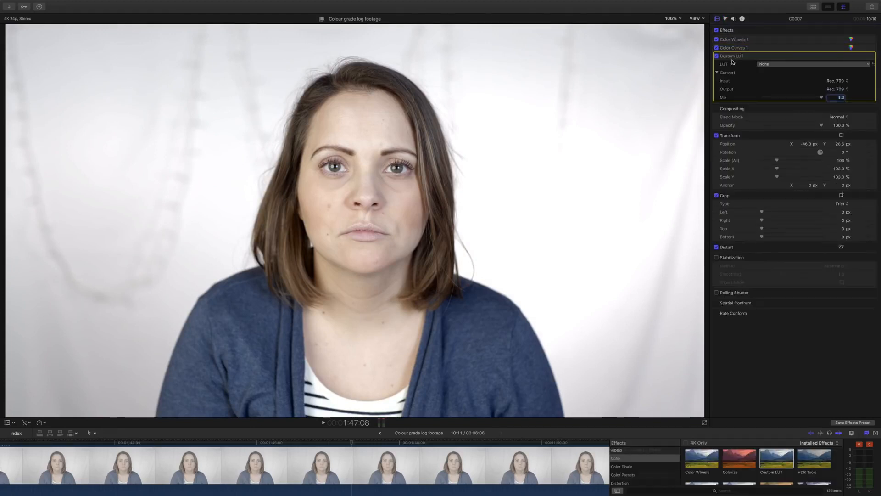
click(773, 65)
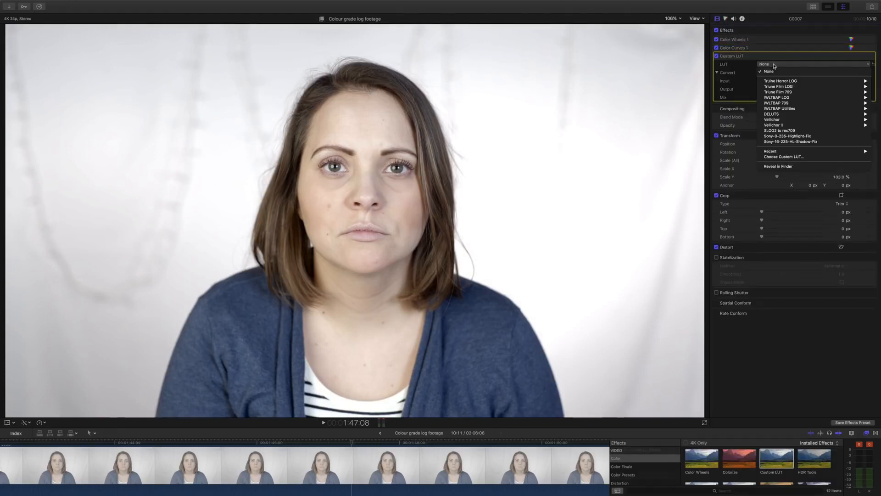
mouse_move(770, 121)
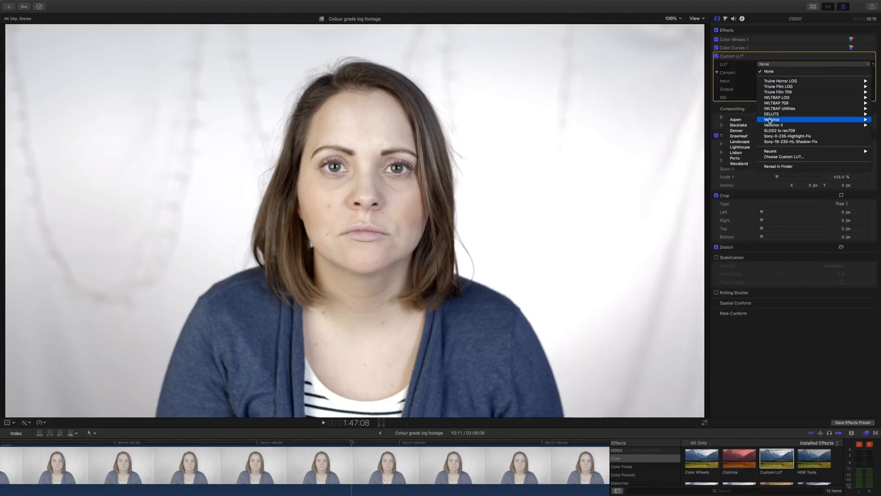
click(738, 121)
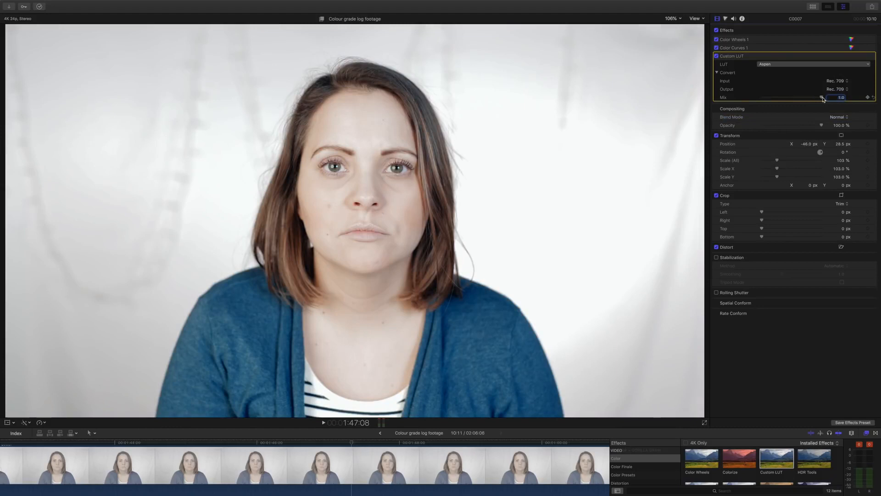
drag(822, 99, 804, 99)
- Lower the master brightness in the portrait clip's Color Wheels 1 correction and fine-tune the midtone and highlight brightness
click(851, 41)
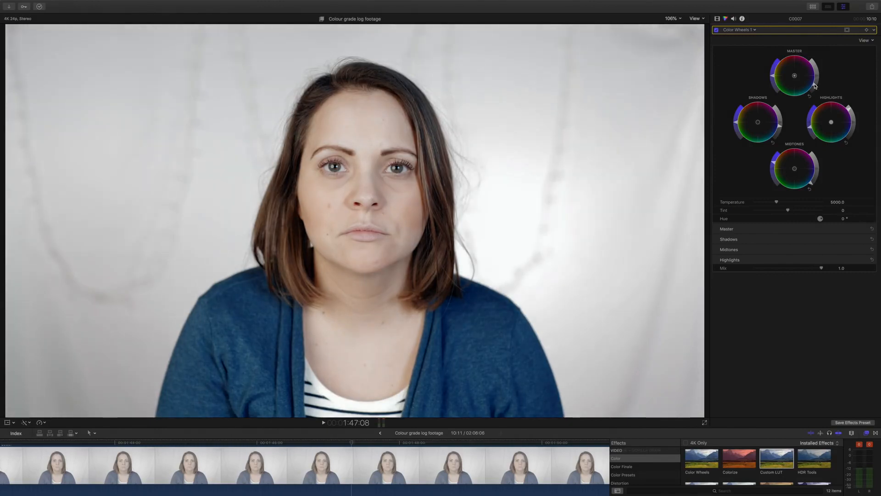
click(810, 186)
drag(849, 111, 851, 113)
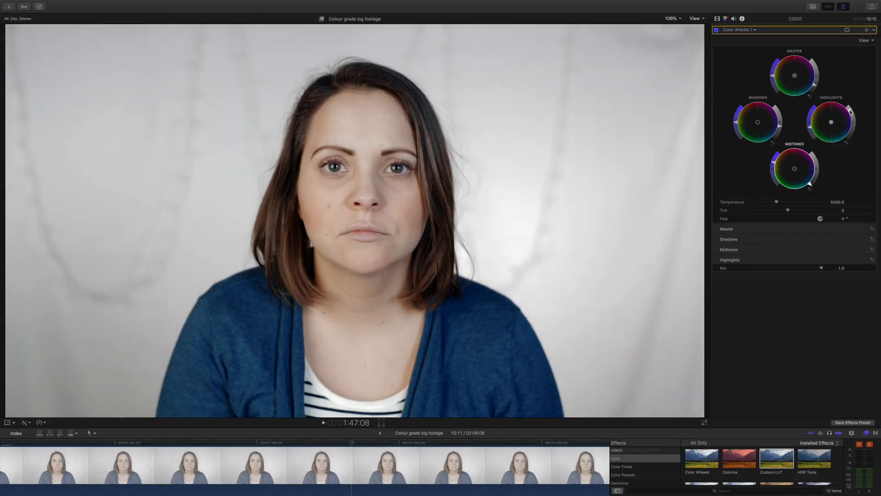
click(850, 112)
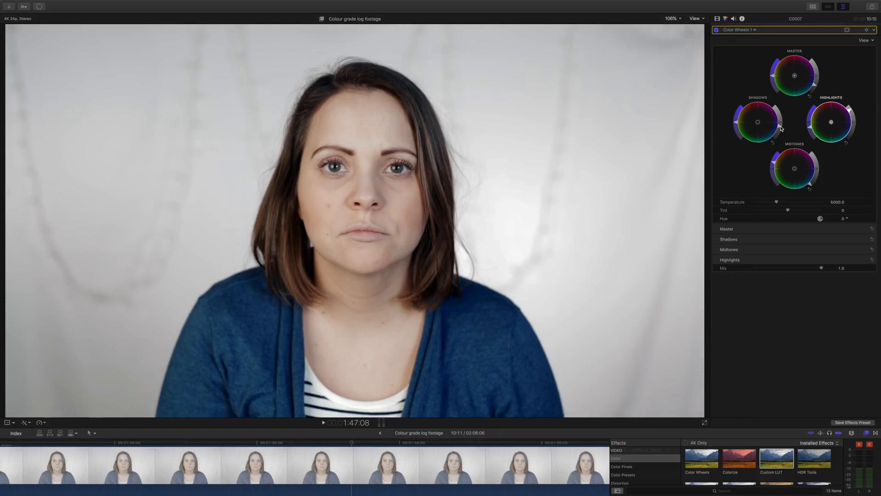
- Review the portrait clip's Color Wheels 1 midtone saturation and compare the clip with all effects switched off and on
click(717, 19)
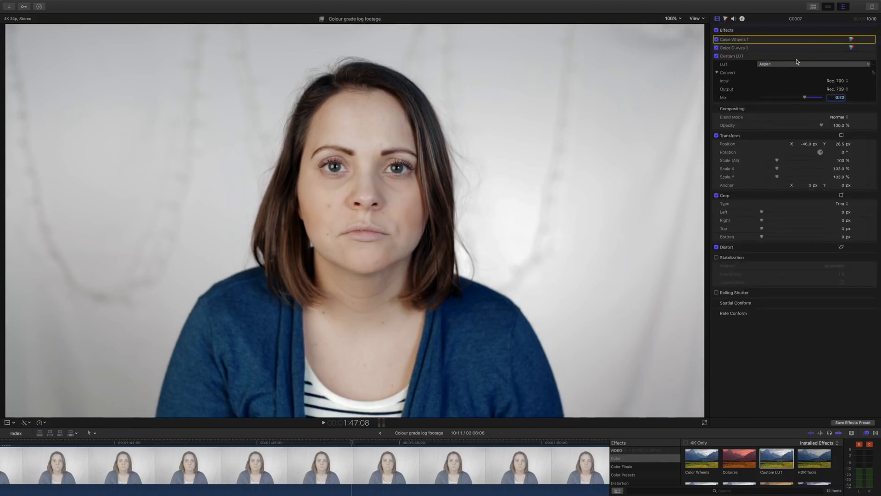
click(851, 40)
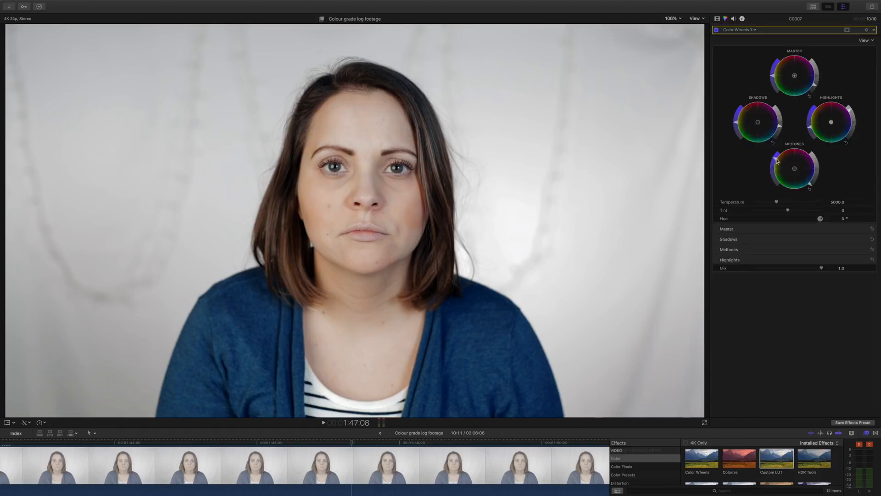
click(717, 18)
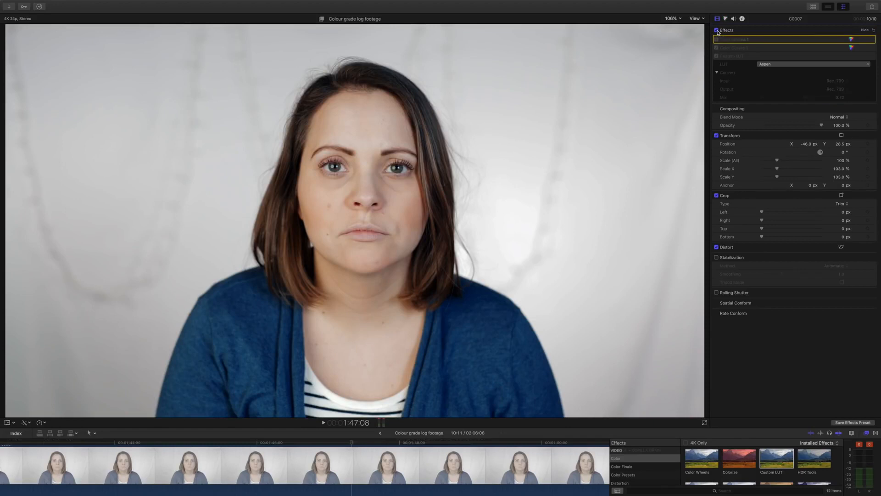
click(717, 31)
click(716, 30)
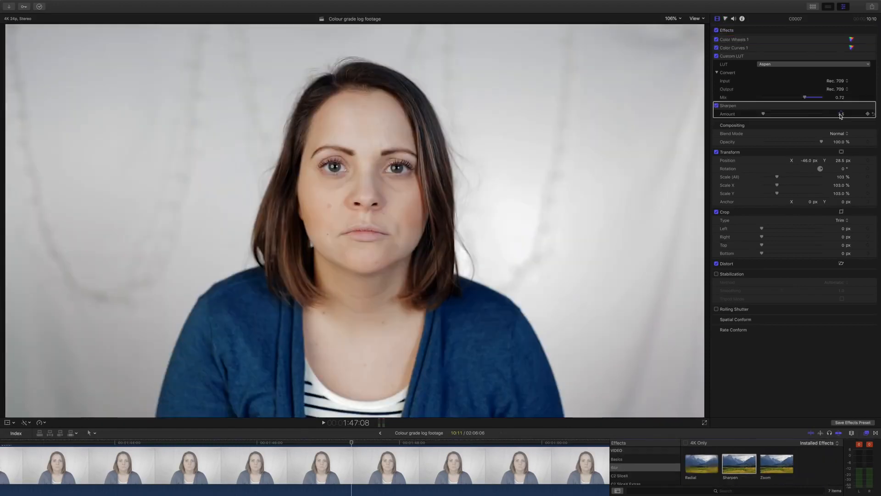
- Set the amount of the portrait clip's Sharpen effect to 1.0
click(841, 113)
text(1)
key(Return)
- Enlarge the viewer to 200% and compare the portrait with the Sharpen effect switched off and on
click(674, 21)
click(675, 24)
click(673, 24)
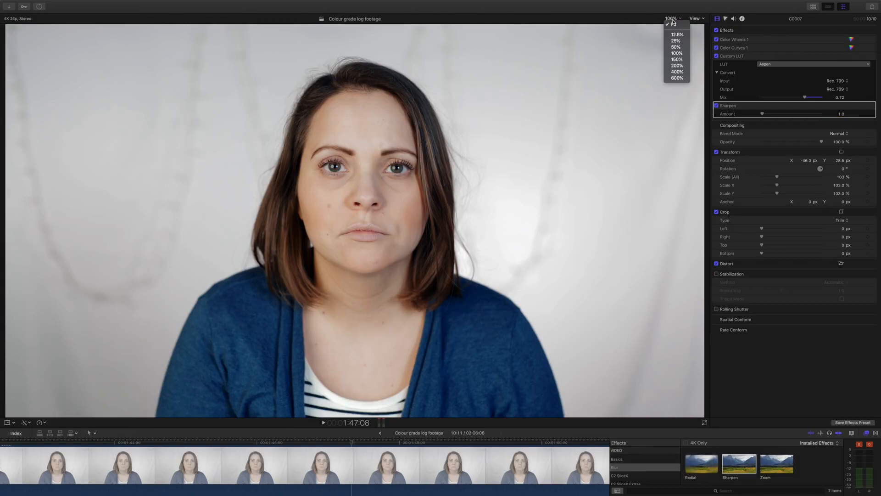
click(676, 59)
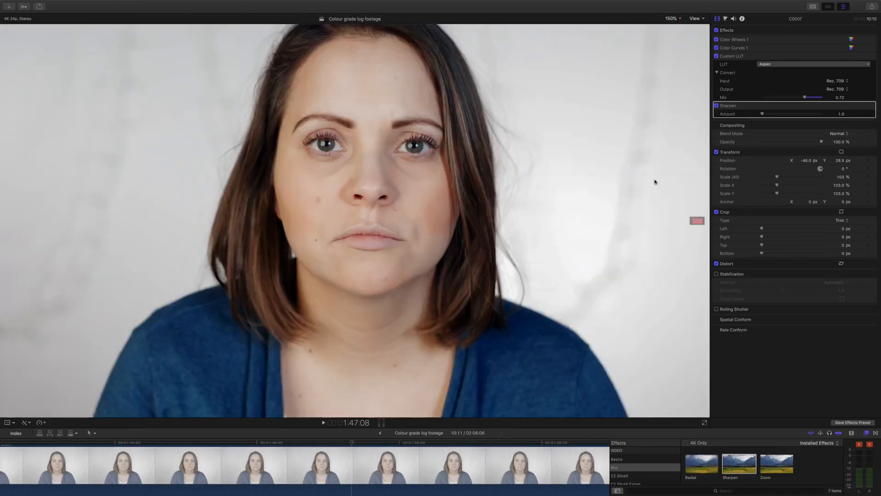
click(672, 20)
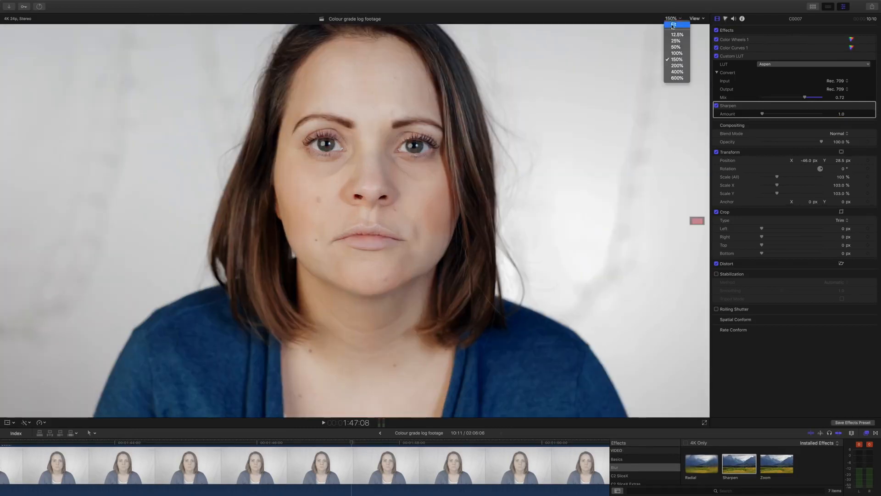
click(676, 66)
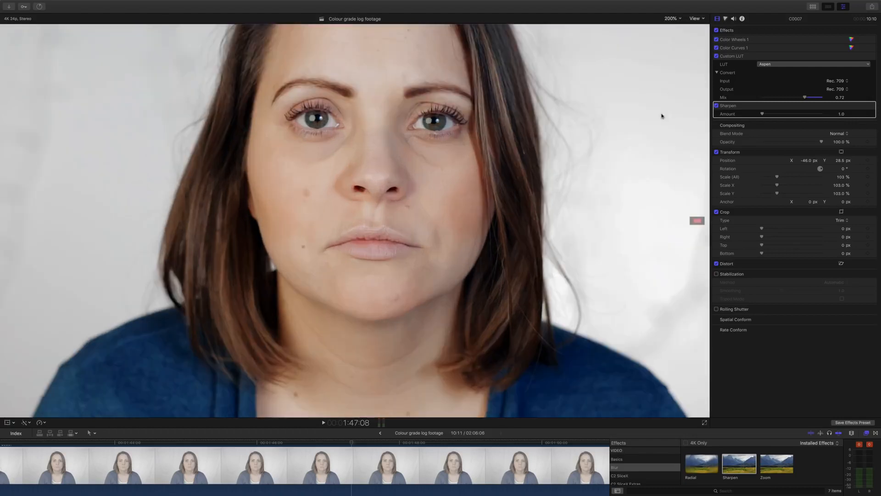
click(716, 107)
click(717, 106)
- Set the portrait clip's Sharpen amount to 1.5
click(841, 114)
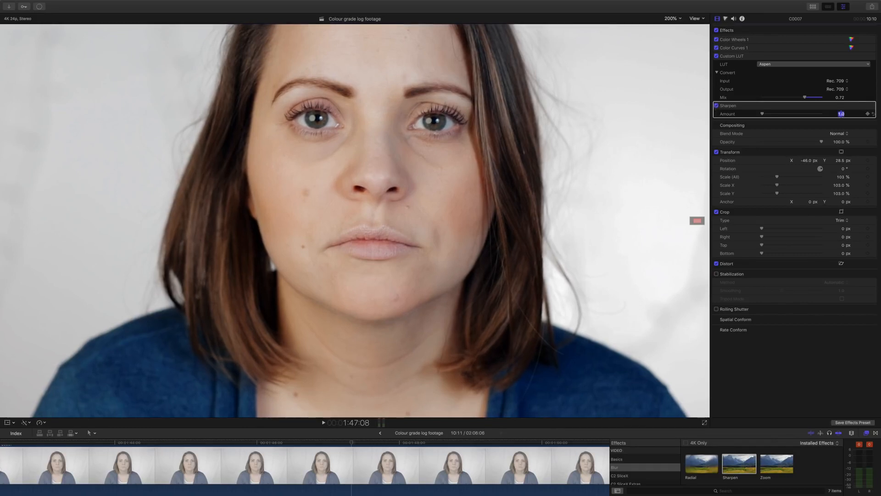
text(1.5)
click(672, 18)
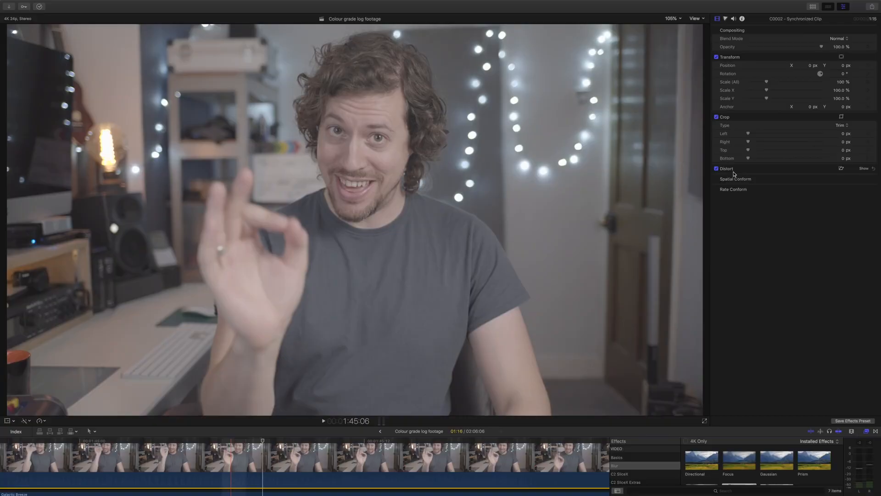
- Lower the master brightness of the synchronized clip with a Color Wheels correction
click(726, 19)
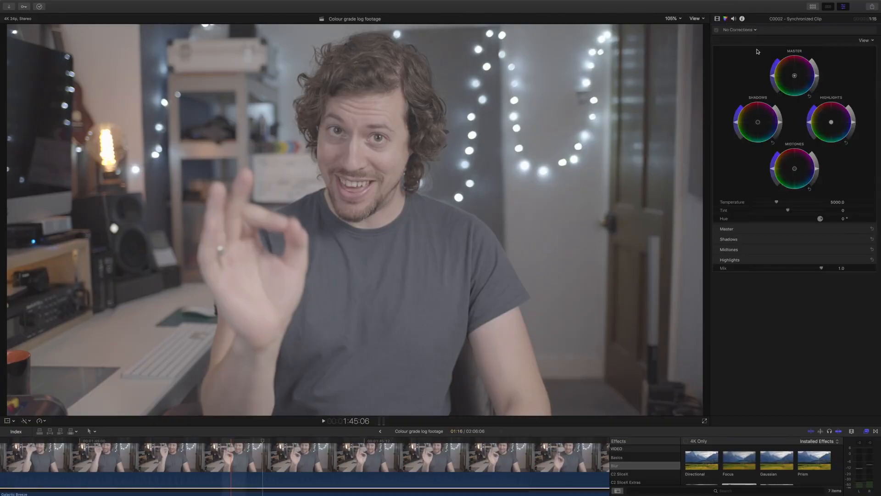
click(816, 78)
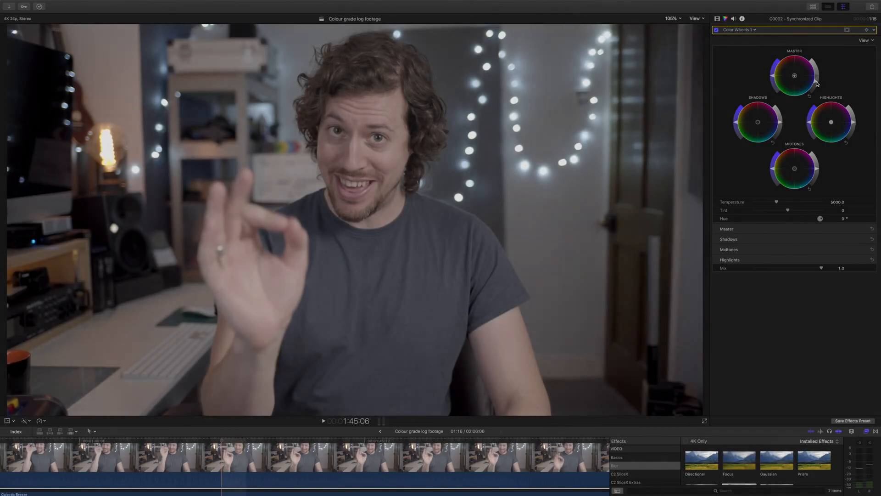
drag(816, 84, 816, 84)
- Add a Color Curves correction to the synchronized clip and place six control points along its luma curve
click(738, 30)
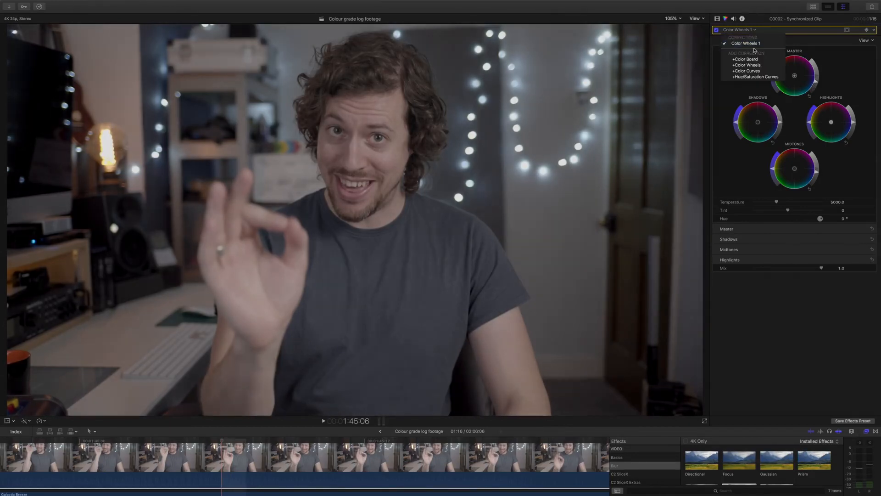
click(753, 71)
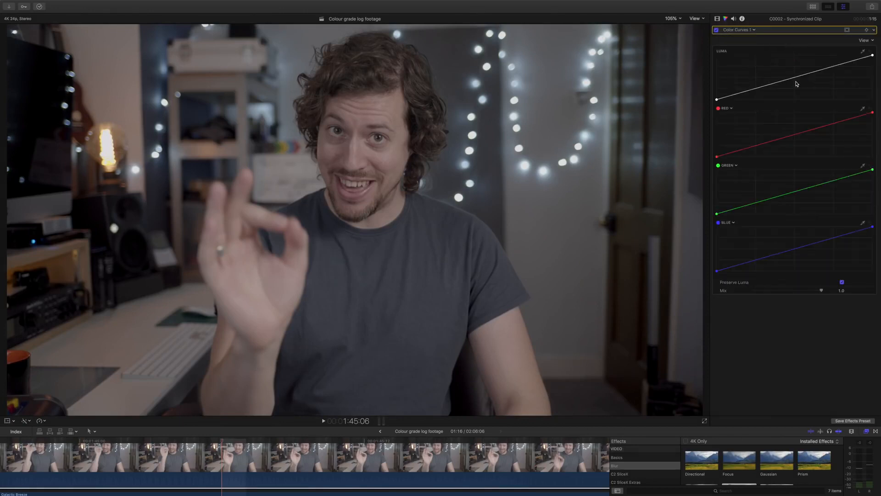
click(794, 77)
click(832, 66)
click(757, 89)
click(737, 96)
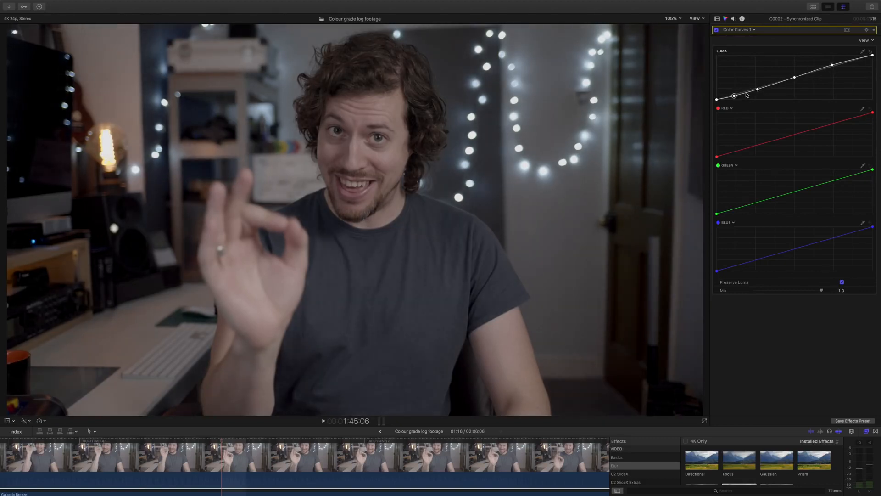
click(776, 84)
click(746, 94)
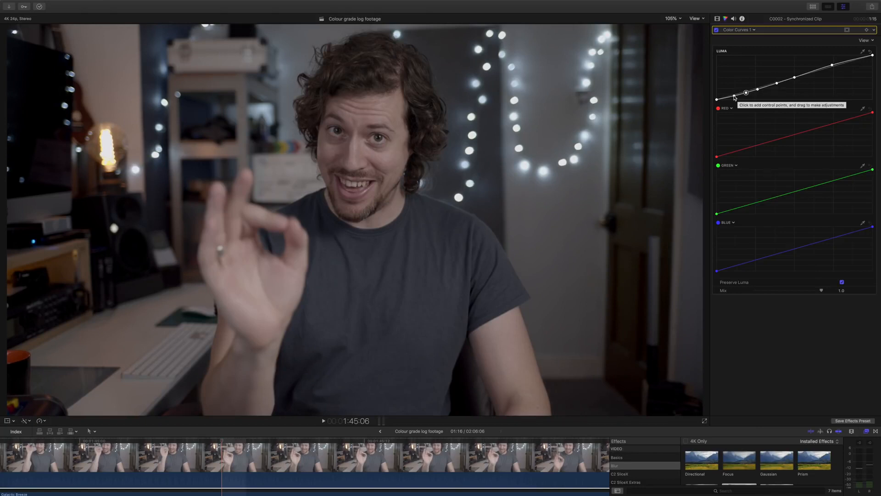
- Shape the luma curve into a gentle S, adding two highlight-side points, and compare the clip with the correction off and on
click(734, 96)
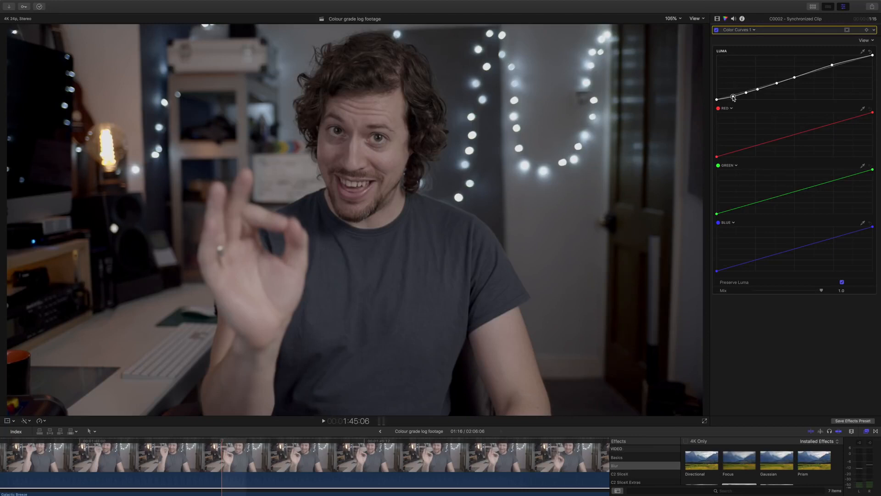
click(746, 93)
drag(777, 83, 778, 85)
click(813, 71)
click(797, 79)
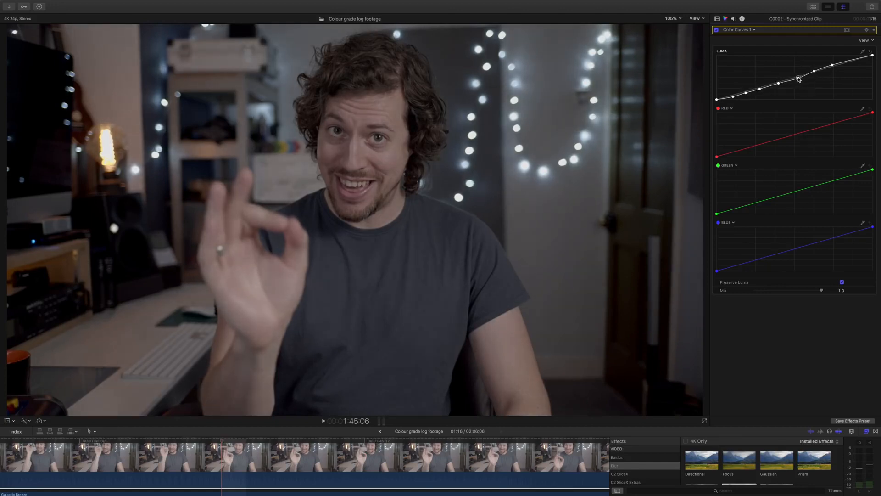
click(814, 71)
click(846, 60)
drag(846, 60, 834, 63)
click(716, 30)
click(716, 30)
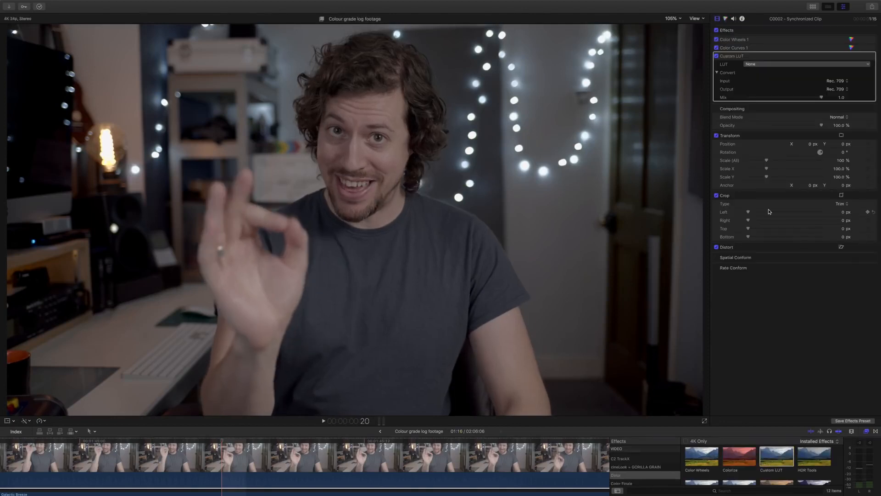
- Apply the Aspen LUT from the Vellichor set to the synchronized clip's Custom LUT effect
click(755, 65)
mouse_move(757, 119)
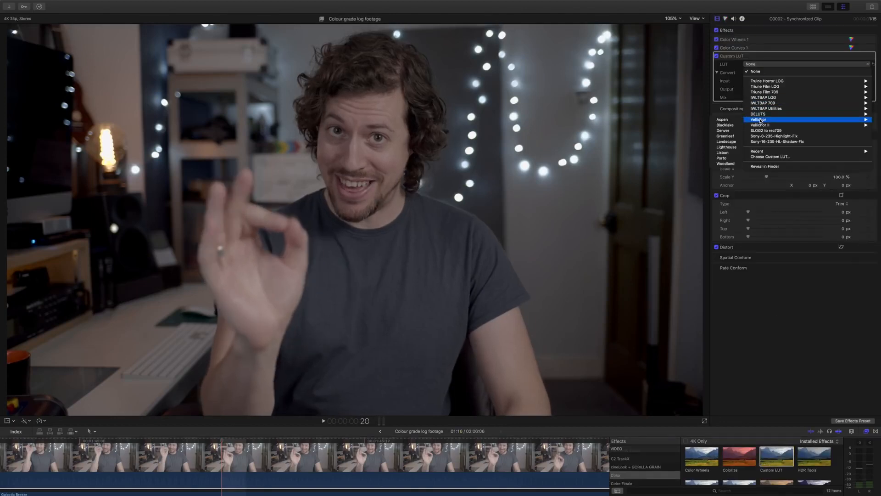
click(722, 119)
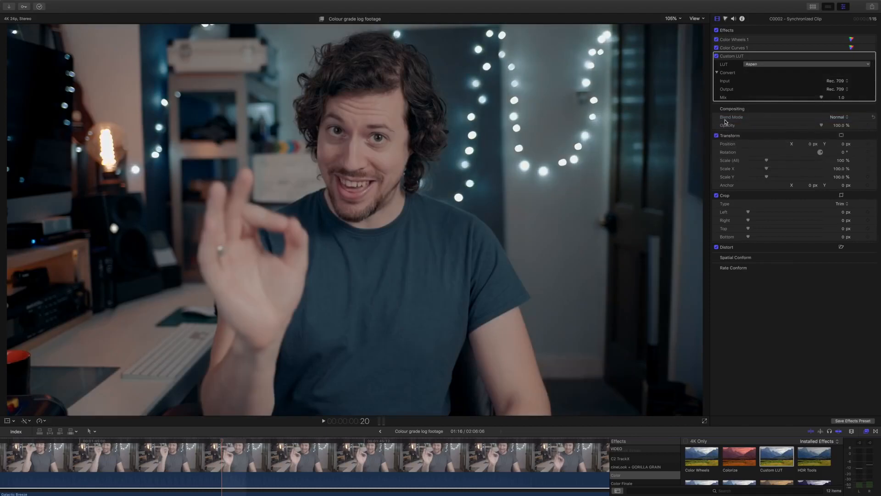
mouse_move(822, 98)
mouse_down()
mouse_move(748, 98)
mouse_move(823, 98)
mouse_up()
- Slightly raise the master saturation in Color Wheels 1 and reduce the Custom LUT mix to about 0.82
click(850, 40)
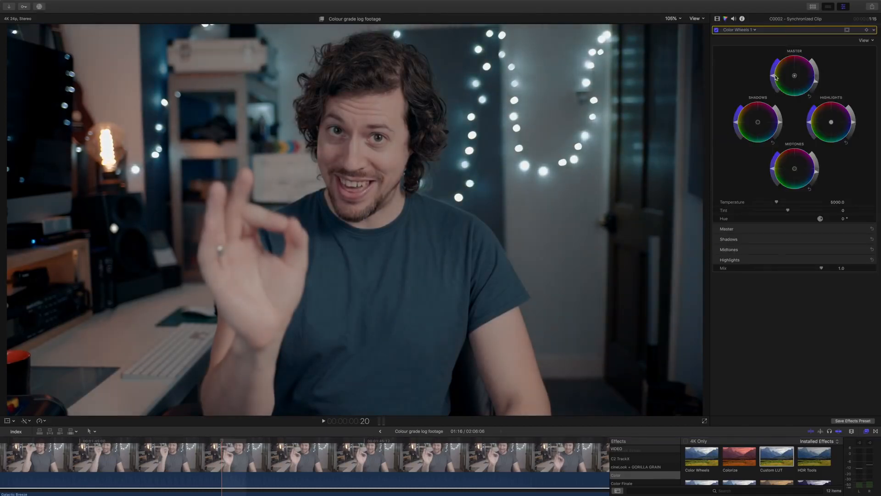
click(717, 19)
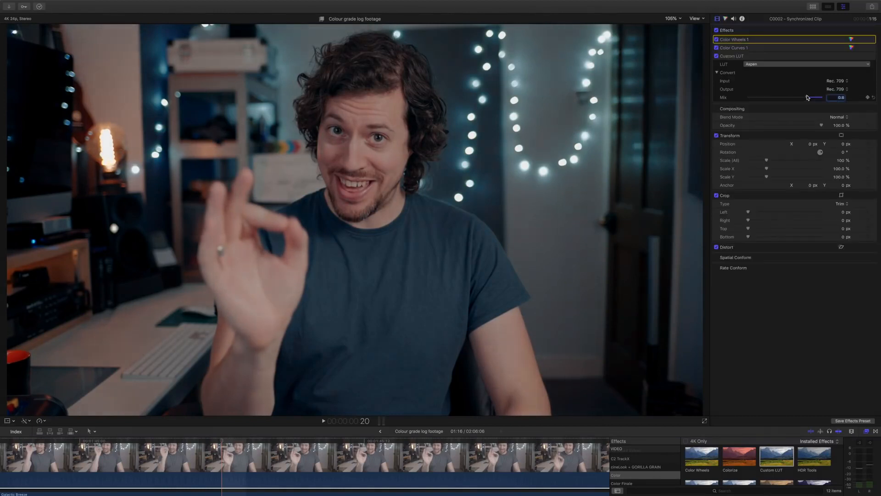
mouse_move(822, 98)
mouse_down()
mouse_move(755, 98)
mouse_move(809, 99)
mouse_up()
click(851, 39)
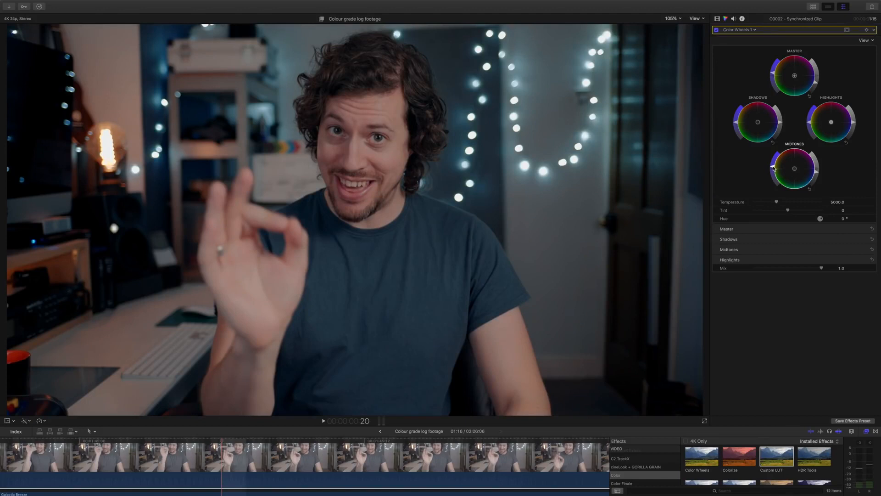
- Paste the copied Skin Tone #17 and Sharpen effects onto the synchronized clip, excluding Color Wheels 1, Color Curves 1, Custom LUT and audio attributes
key(super+shift+v)
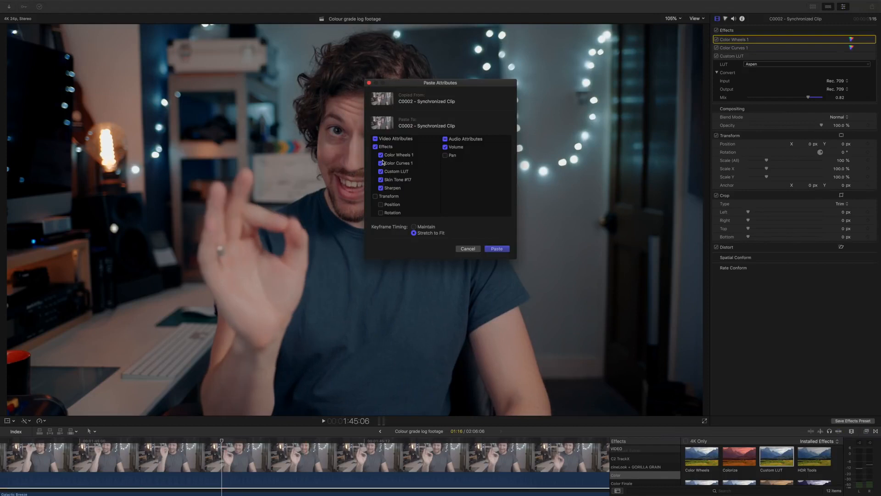
click(381, 154)
click(380, 163)
click(380, 171)
click(444, 139)
click(497, 249)
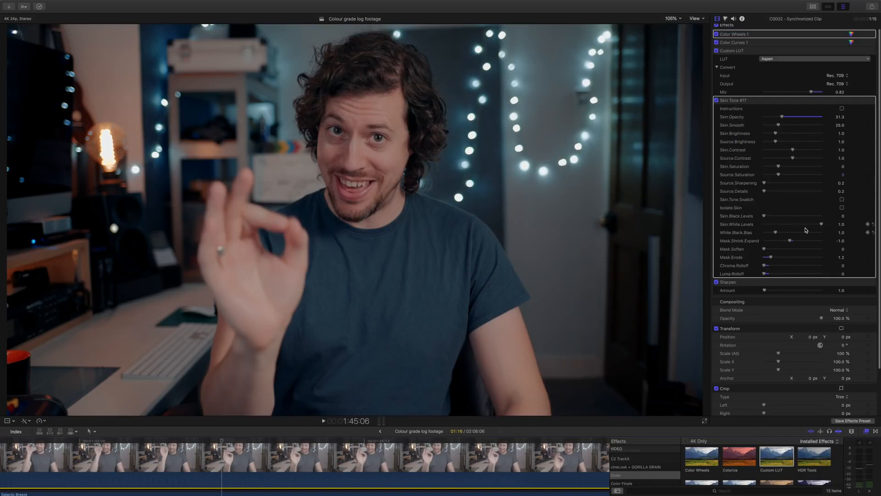
- Preview the area affected by Skin Tone #17 by switching its skin isolation on and back off
click(841, 208)
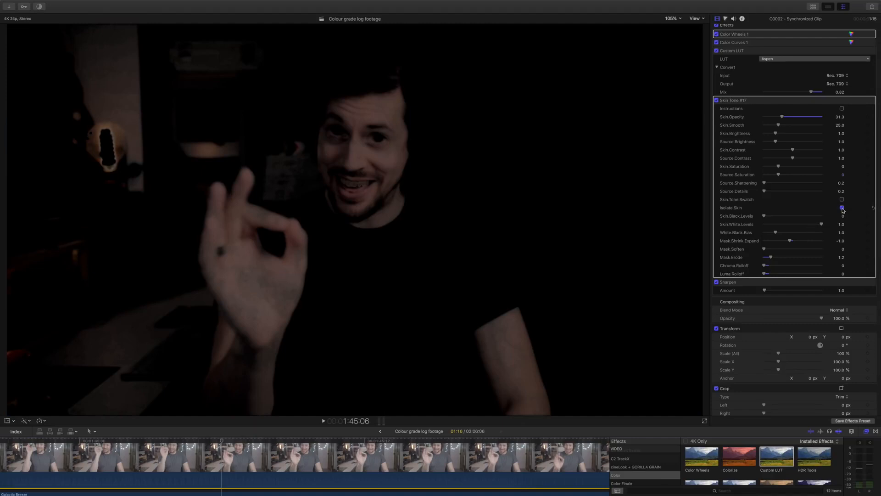
click(842, 208)
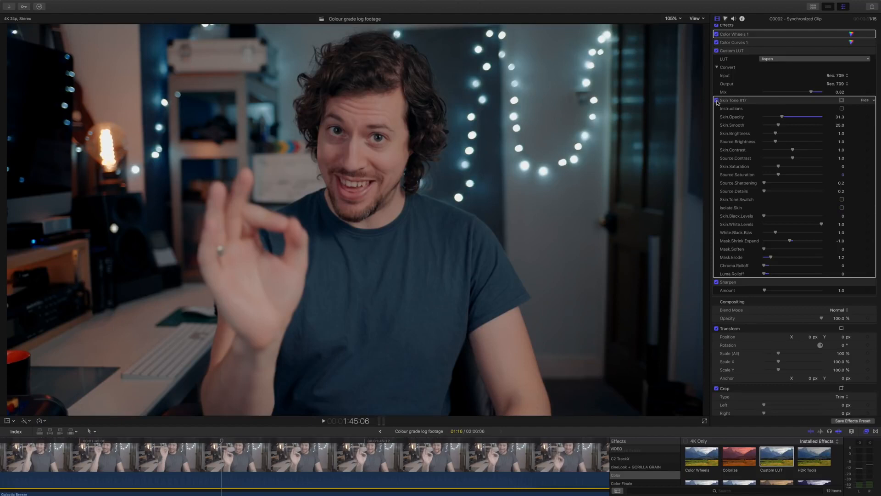
click(747, 283)
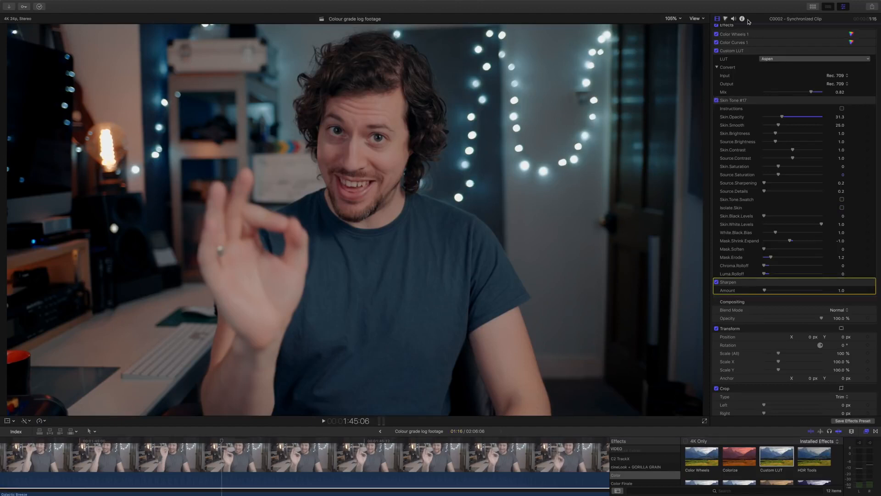
- Compare the ungraded and graded synchronized clip by switching all its effects off and on twice
scroll(724, 41, up, 1)
click(716, 27)
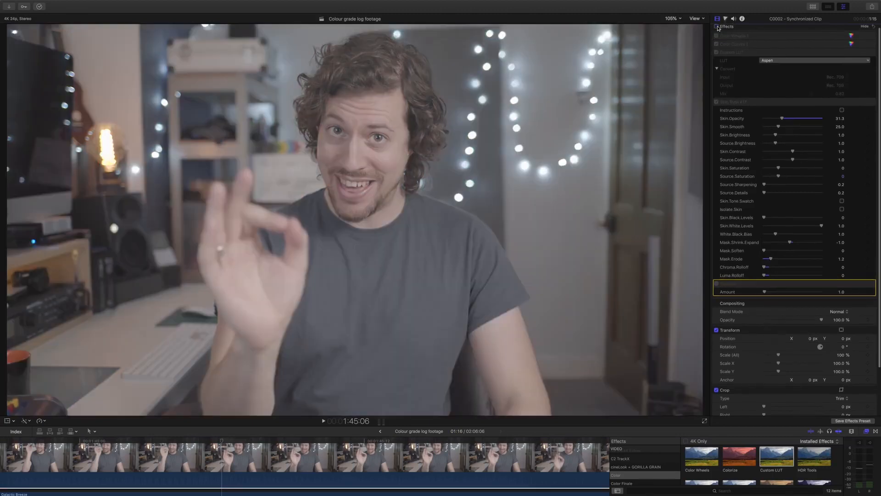
click(718, 28)
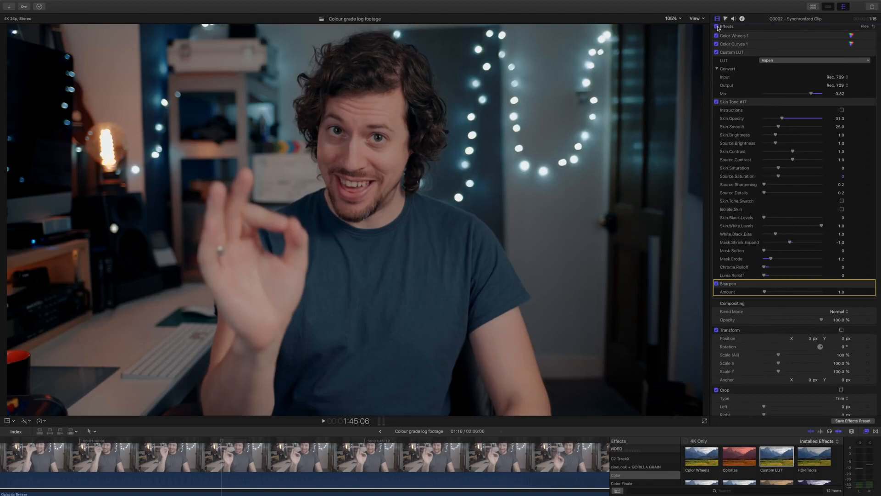
click(718, 28)
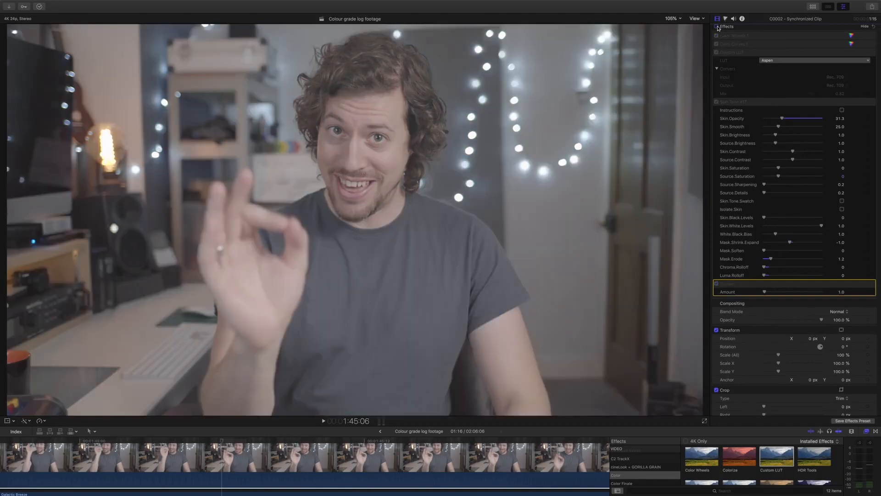
click(718, 28)
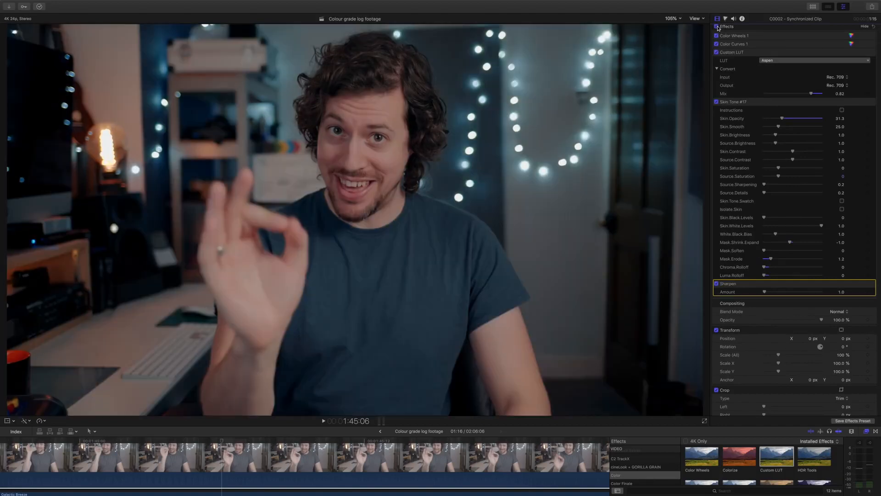